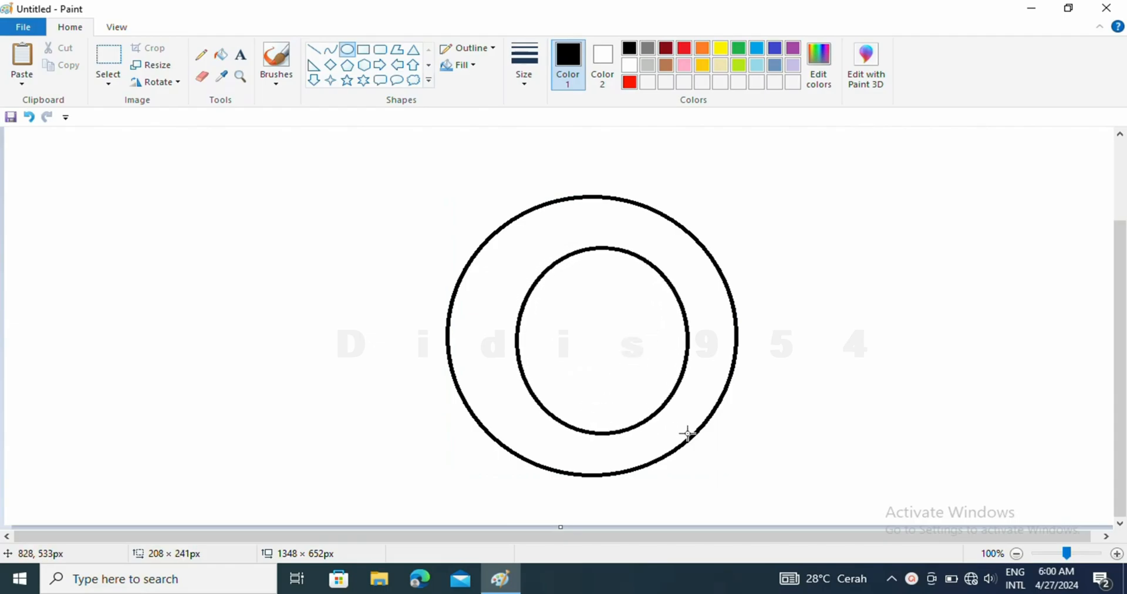
drag(521, 340, 491, 341)
mouse_move(579, 254)
mouse_down()
mouse_move(578, 234)
mouse_move(579, 243)
mouse_up()
drag(493, 340, 500, 340)
click(691, 324)
click(29, 116)
Draw a smaller circle about 222 px wide and adjust it until it is centred inside the large circle.
mouse_move(523, 245)
mouse_down()
mouse_move(578, 323)
mouse_move(695, 424)
mouse_up()
drag(625, 334, 598, 332)
drag(666, 327, 684, 322)
drag(595, 425, 595, 430)
drag(593, 252, 593, 245)
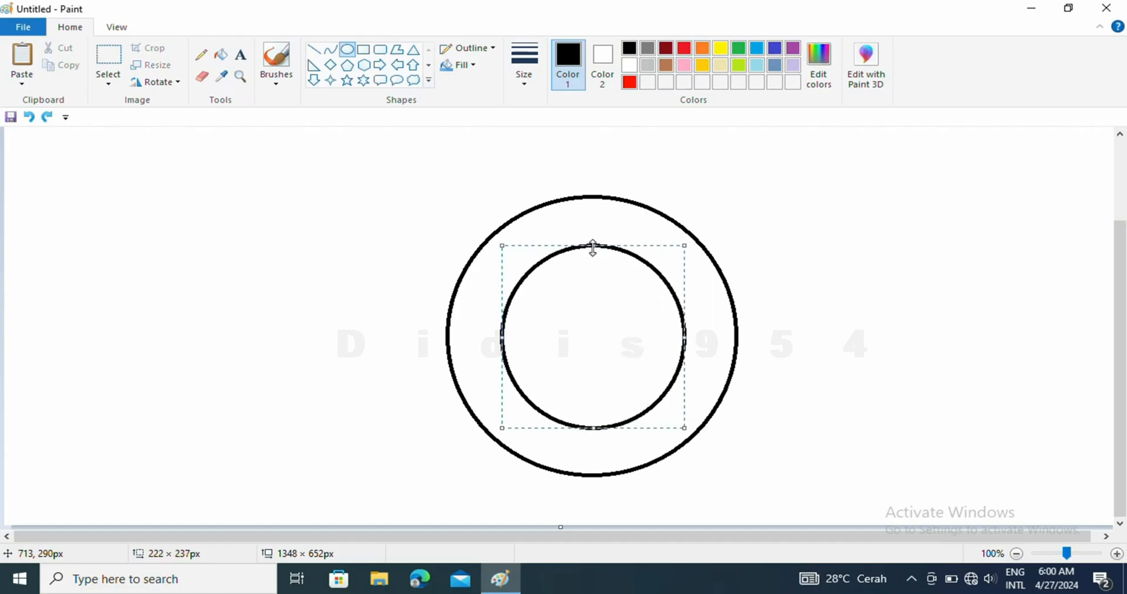
click(806, 358)
Draw a horizontal rectangle from the circles' centre into the ring on the right as the G's crossbar.
click(364, 50)
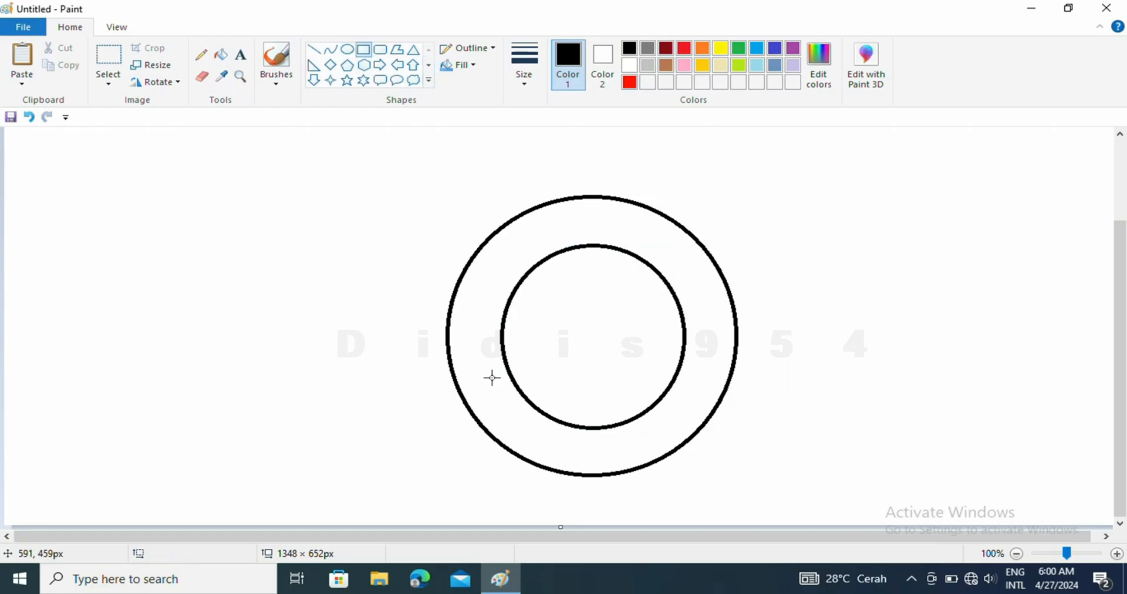
mouse_move(449, 321)
mouse_down()
mouse_move(499, 366)
mouse_move(704, 345)
mouse_move(661, 345)
mouse_up()
click(818, 377)
Erase the inner arc within the crossbar and the bar's right end, and open a gap in both circles just above the bar.
click(1117, 553)
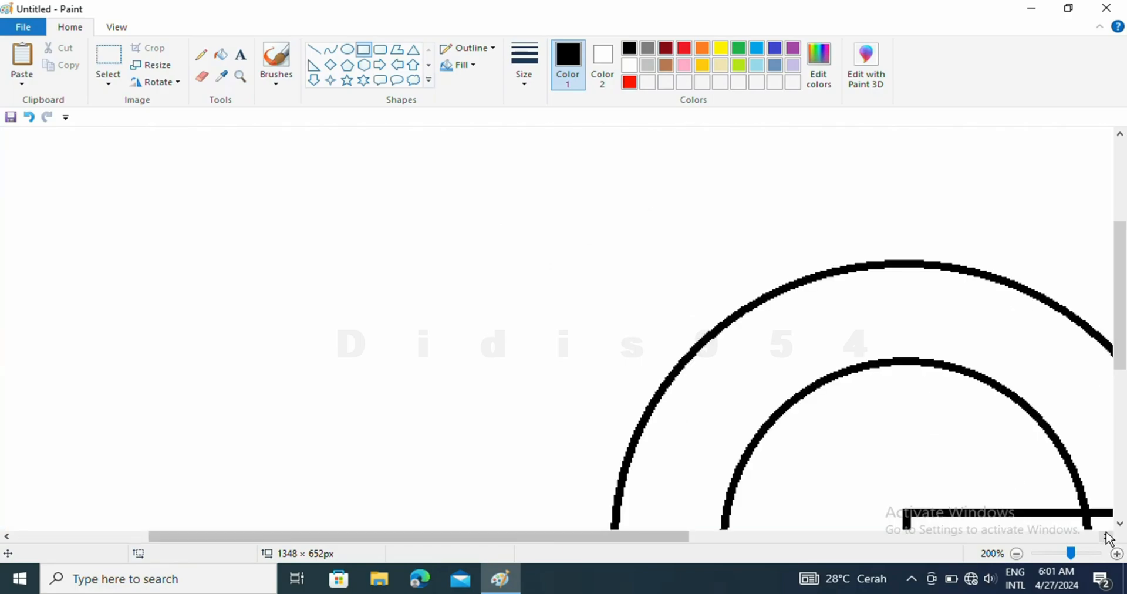
click(202, 77)
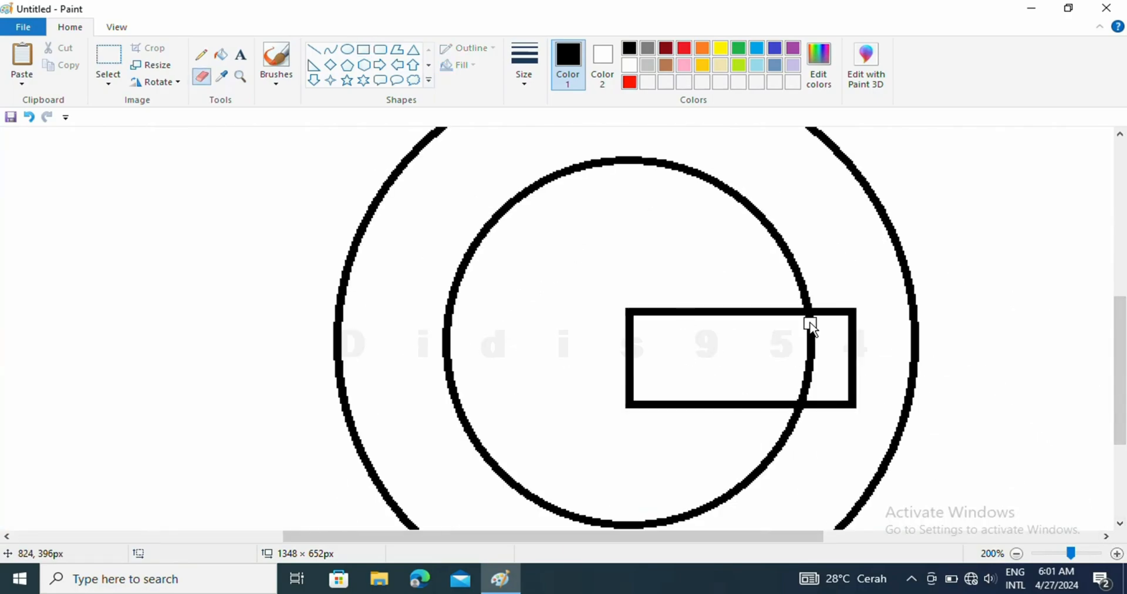
drag(810, 322, 805, 390)
mouse_move(851, 324)
mouse_down()
mouse_move(851, 387)
mouse_move(827, 392)
mouse_move(857, 386)
mouse_move(816, 410)
mouse_up()
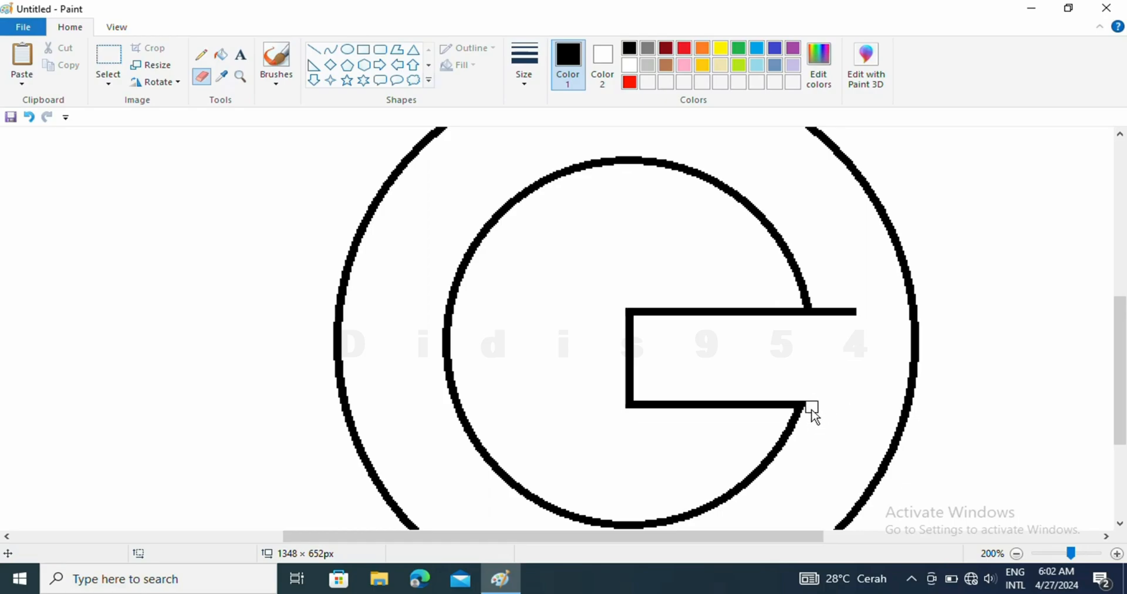
mouse_move(810, 292)
mouse_down()
mouse_move(808, 302)
mouse_move(821, 294)
mouse_up()
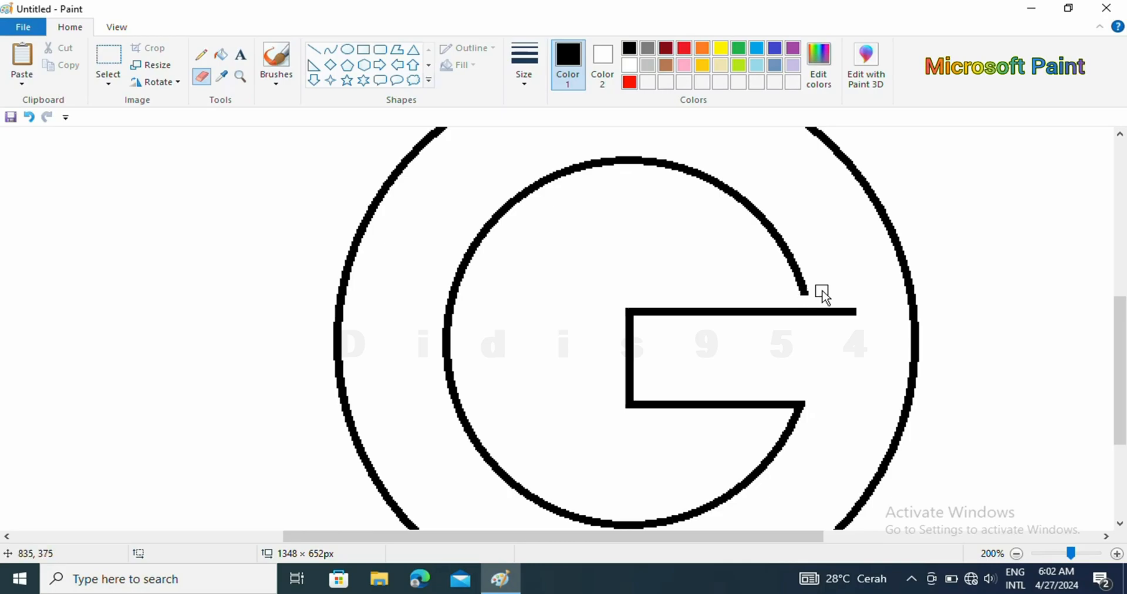
drag(909, 285, 908, 272)
Extend the crossbar's top edge to the outer circle with a straight line and erase the arc stub above it.
click(314, 50)
drag(781, 310, 910, 309)
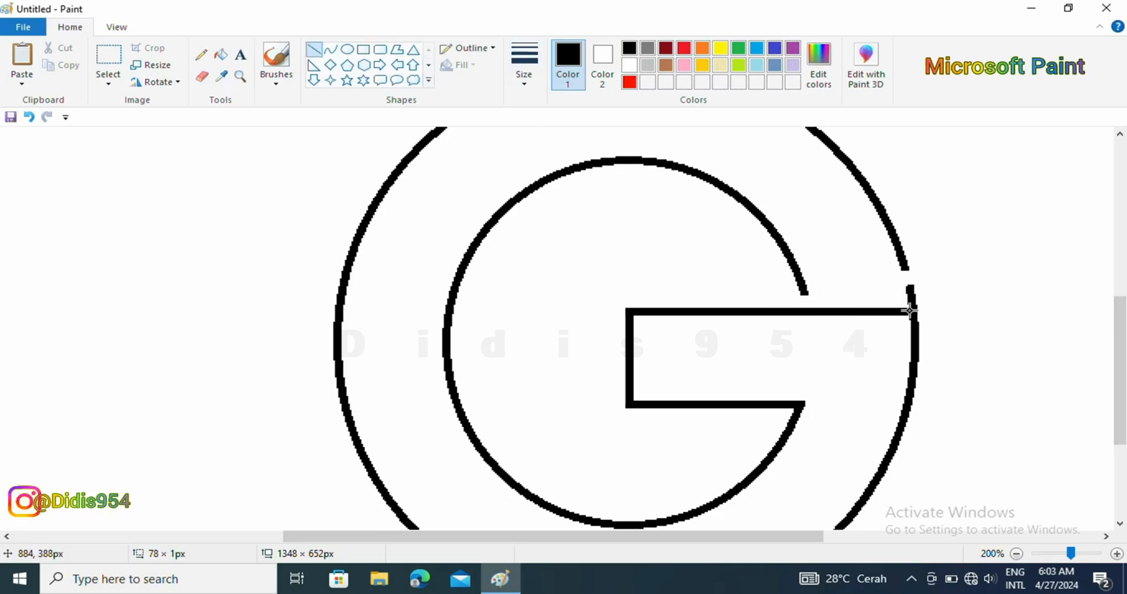
click(202, 77)
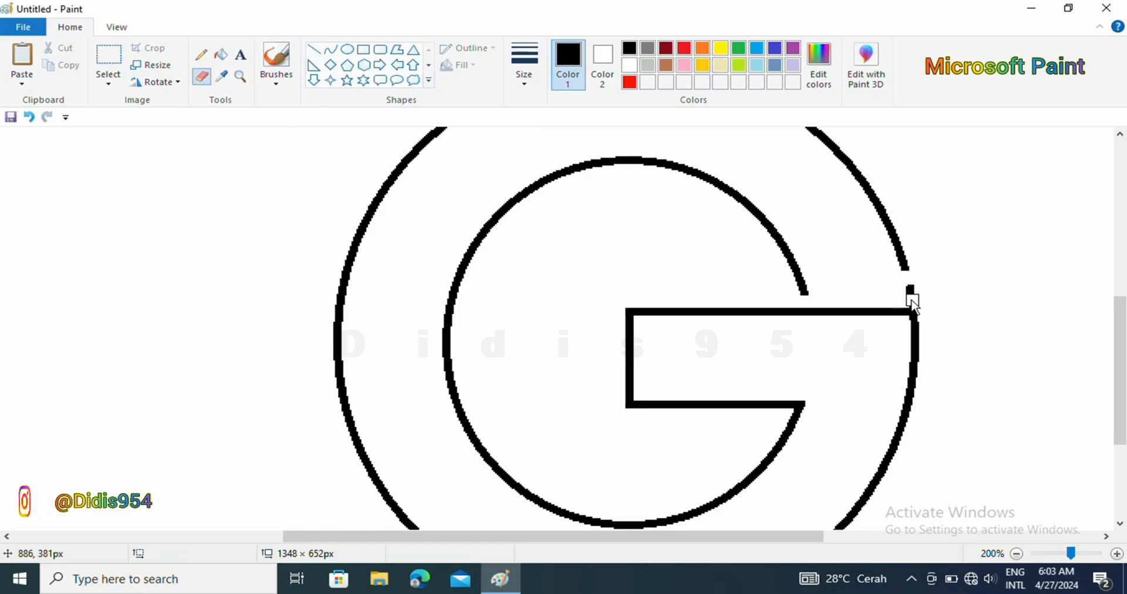
drag(913, 303, 909, 287)
Close the G's upper arm with a horizontal line about 75 px long across the ring and erase both arc ends below it.
click(314, 50)
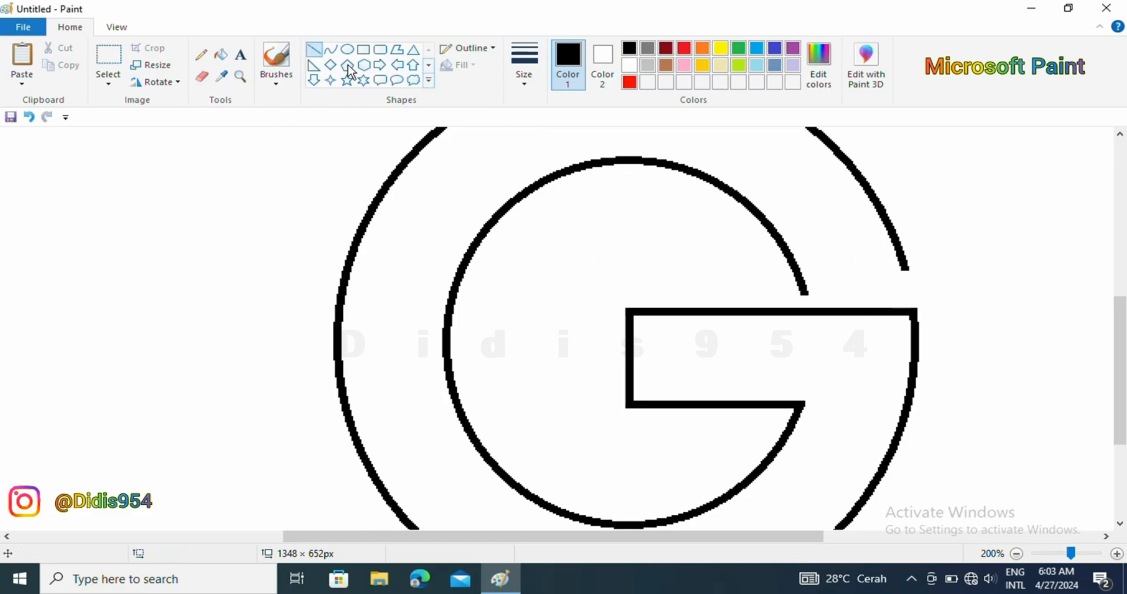
drag(768, 214, 880, 215)
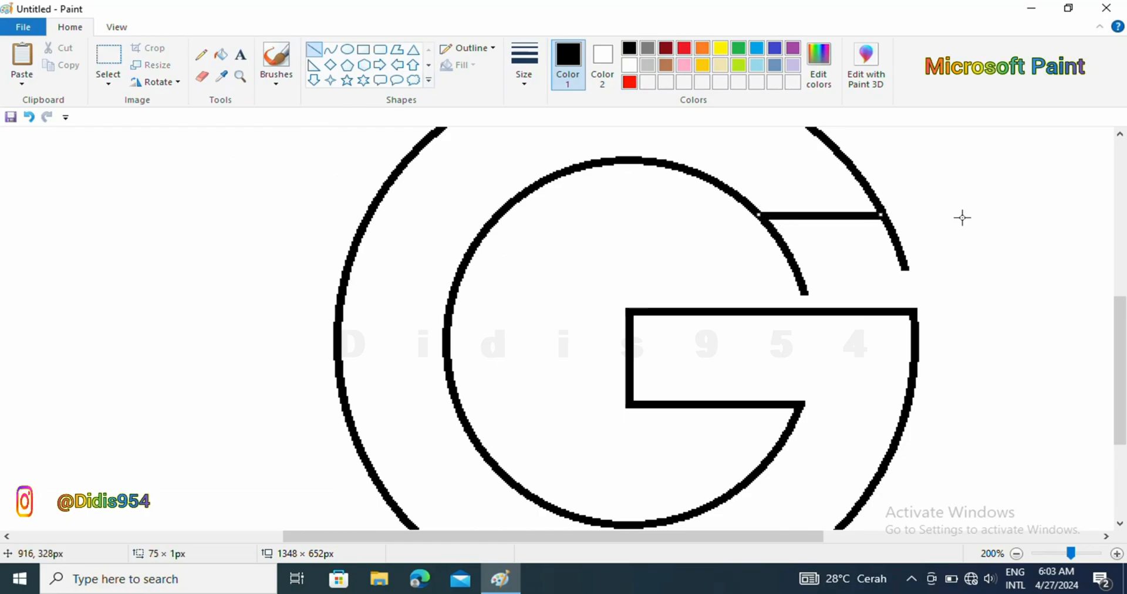
click(201, 76)
drag(773, 248, 765, 229)
mouse_move(884, 235)
mouse_down()
mouse_move(937, 225)
mouse_move(901, 231)
mouse_move(908, 270)
mouse_move(774, 237)
mouse_move(807, 297)
mouse_up()
scroll(866, 472, down, 1)
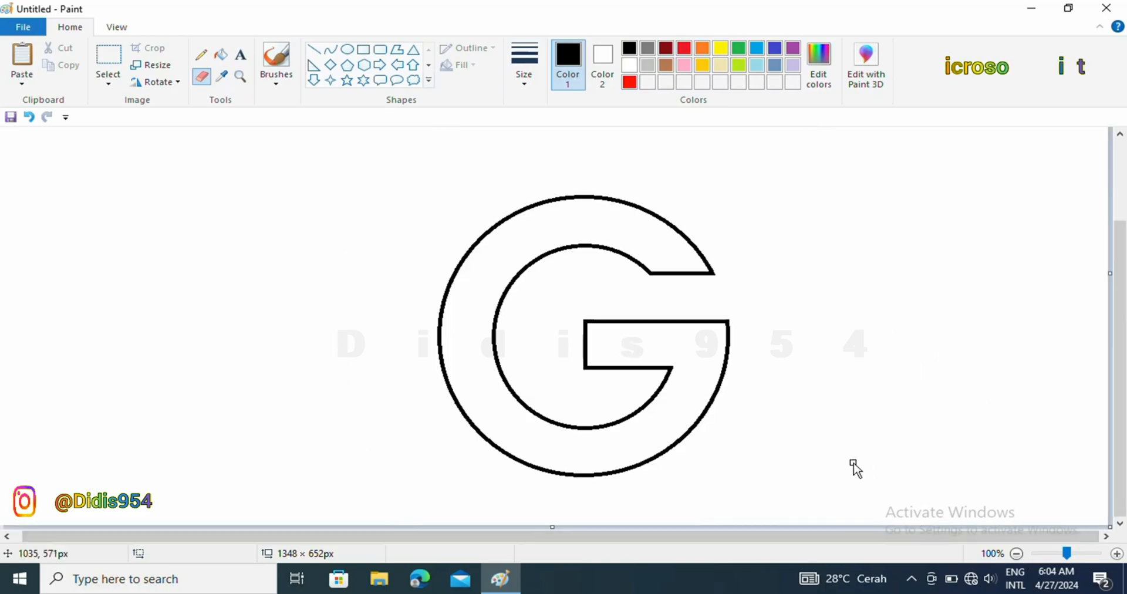
Copy the whole letter G and paste the duplicate over it, offset slightly up and to the right.
click(108, 61)
drag(408, 167, 769, 490)
right_click(708, 457)
click(737, 309)
right_click(695, 460)
click(734, 332)
drag(206, 317, 626, 335)
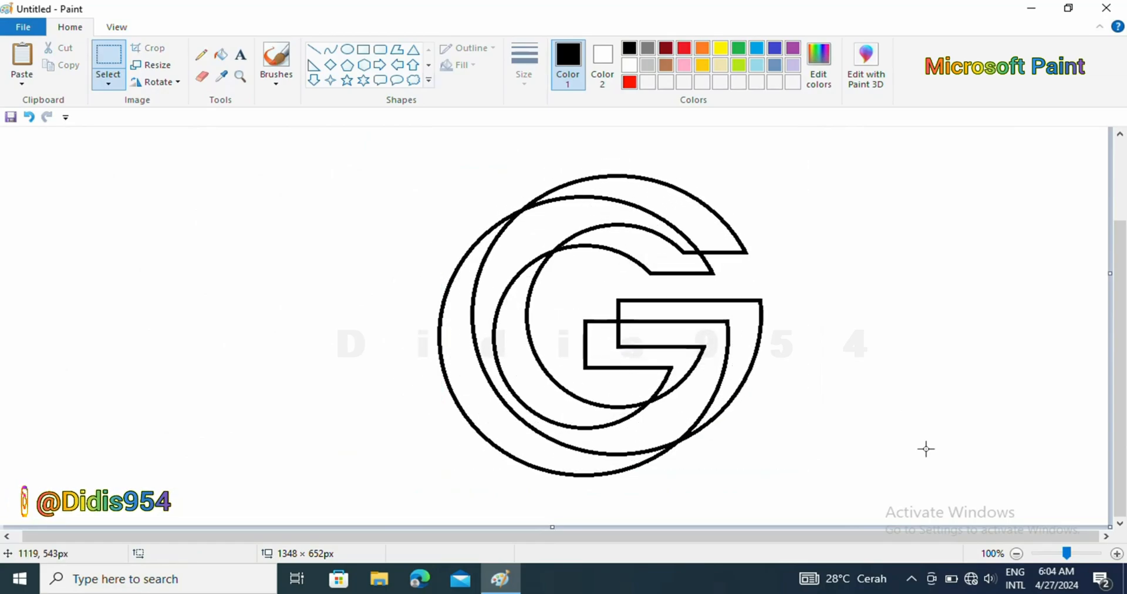
Erase the duplicate G's upper arm end line and the parts of its inner and left outer arcs that cross the front G.
click(1116, 552)
drag(1120, 346, 1120, 383)
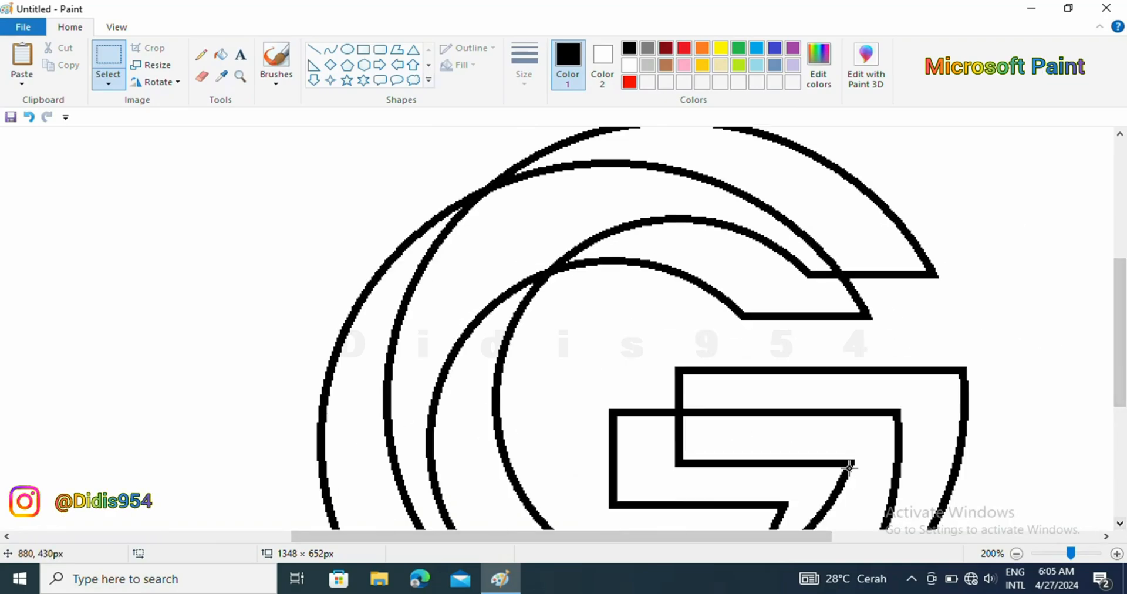
click(202, 76)
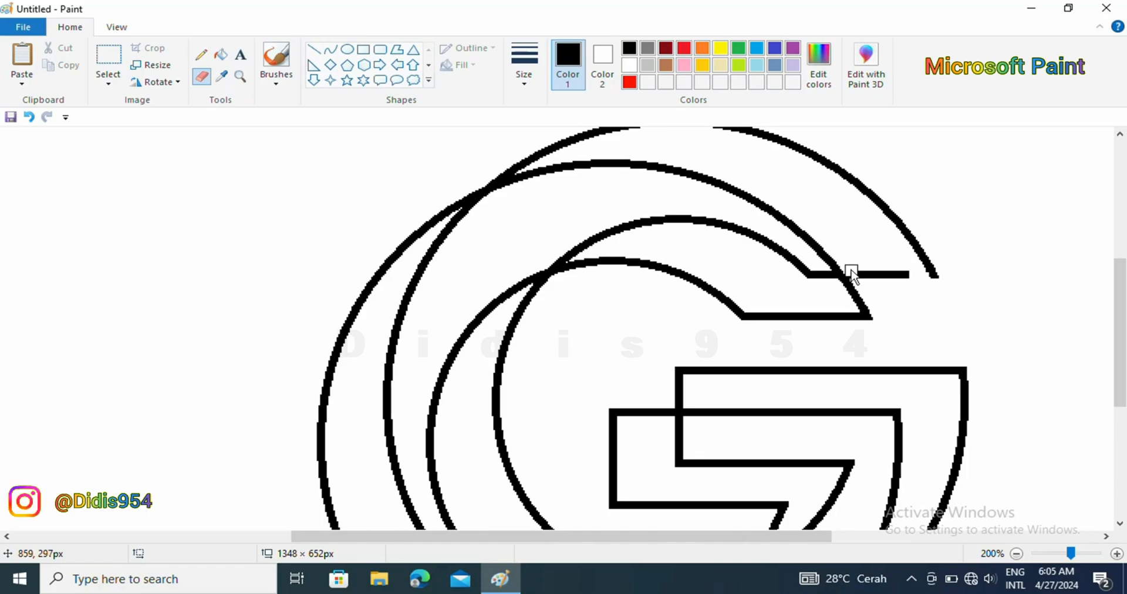
mouse_move(858, 274)
mouse_down()
mouse_move(904, 278)
mouse_move(826, 283)
mouse_up()
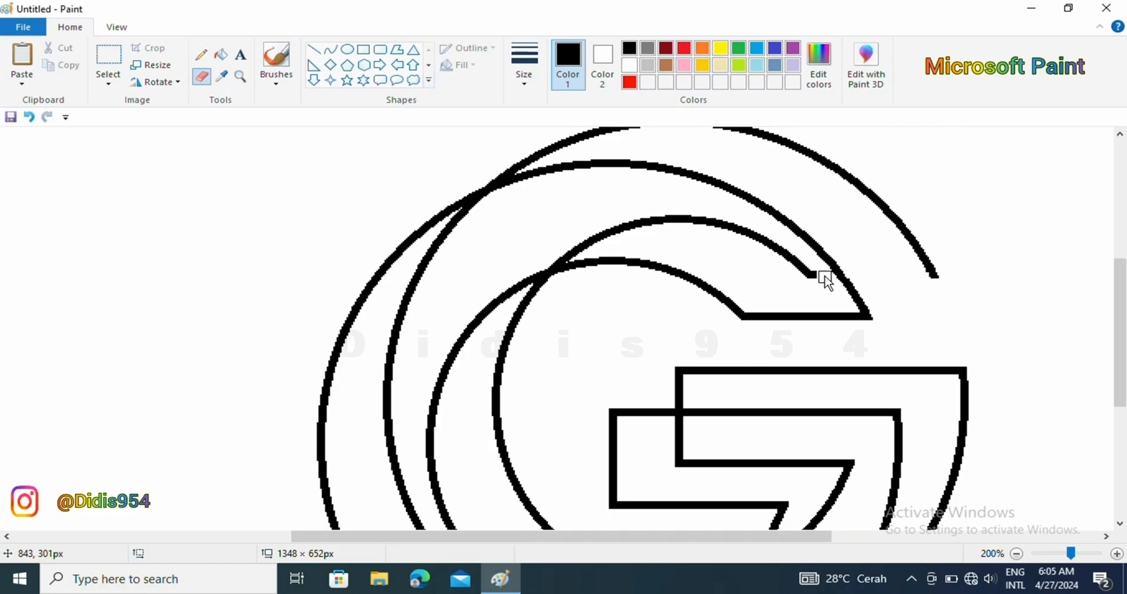
mouse_move(818, 281)
mouse_down()
mouse_move(714, 223)
mouse_move(627, 224)
mouse_move(569, 252)
mouse_up()
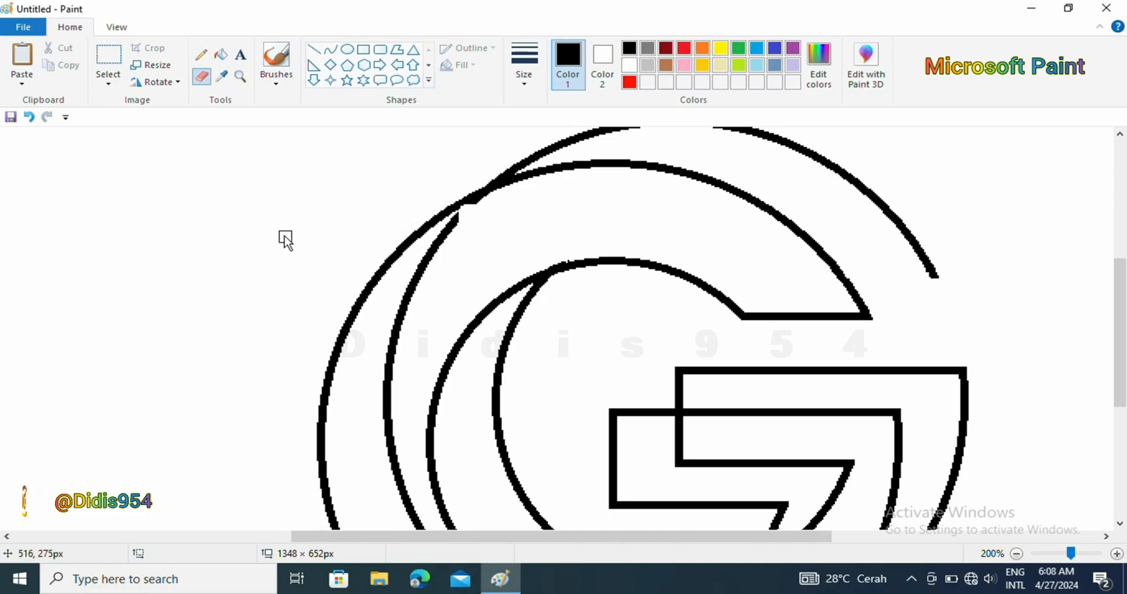
click(28, 117)
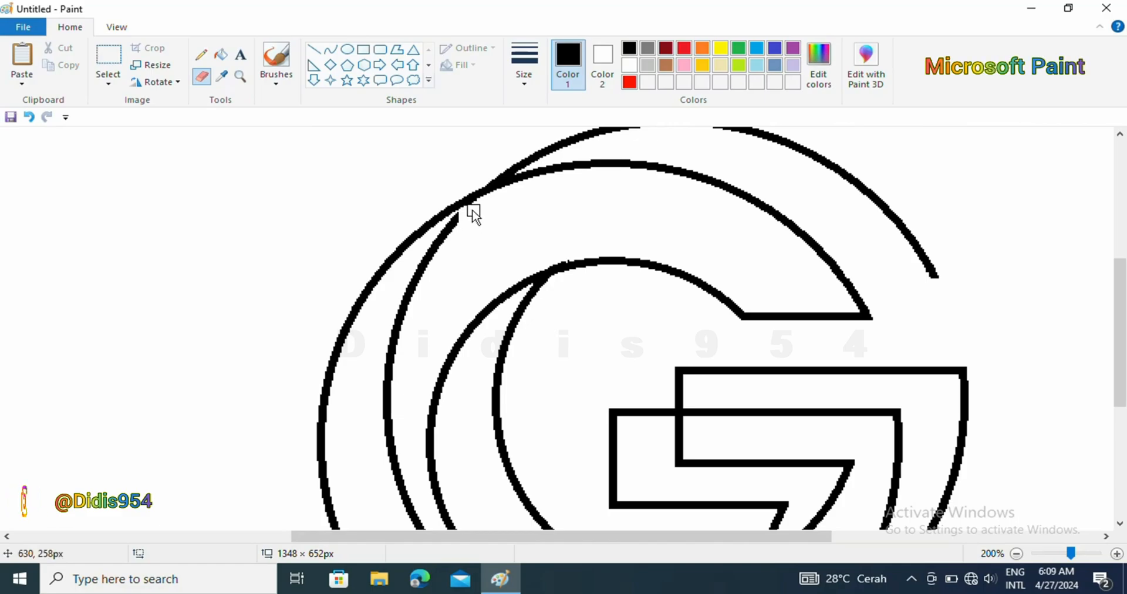
mouse_move(480, 206)
mouse_down()
mouse_move(465, 240)
mouse_move(453, 229)
mouse_move(462, 222)
mouse_move(423, 260)
mouse_move(403, 309)
mouse_move(388, 395)
mouse_move(397, 464)
mouse_move(405, 458)
mouse_up()
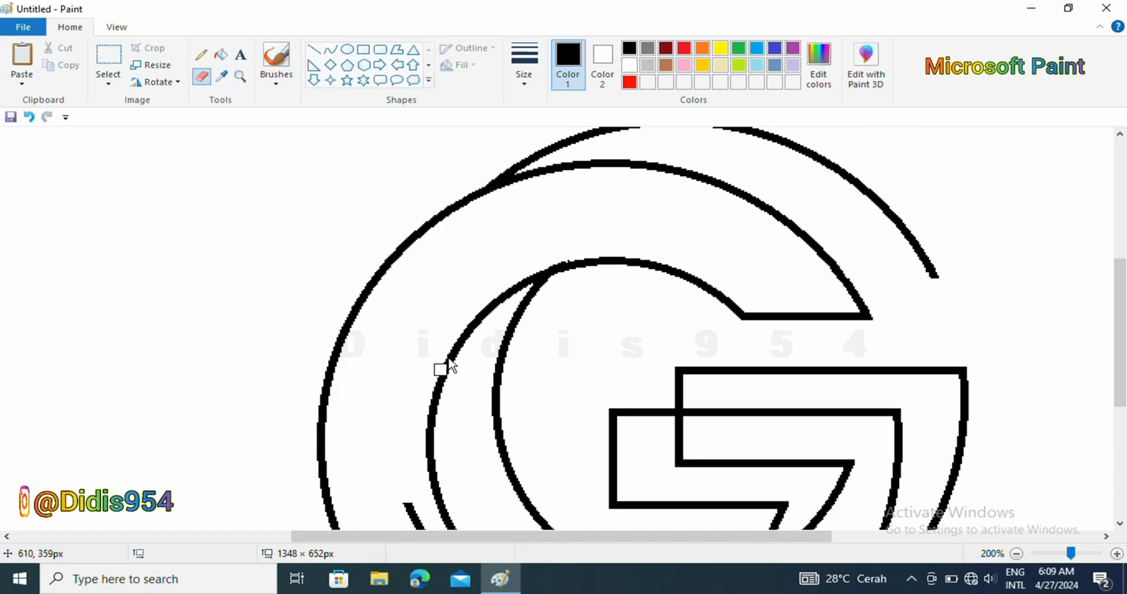
Erase the duplicate's crossbar left and lower edges and its lower arcs where they overlap the front G.
mouse_move(672, 385)
mouse_down()
mouse_move(726, 392)
mouse_move(688, 442)
mouse_move(678, 419)
mouse_move(679, 464)
mouse_move(847, 466)
mouse_move(811, 528)
mouse_up()
scroll(996, 498, down, 3)
drag(787, 346, 777, 362)
mouse_move(408, 305)
mouse_down()
mouse_move(479, 404)
mouse_move(541, 440)
mouse_move(553, 463)
mouse_move(686, 476)
mouse_move(760, 464)
mouse_up()
mouse_move(757, 370)
mouse_down()
mouse_move(780, 353)
mouse_move(761, 374)
mouse_up()
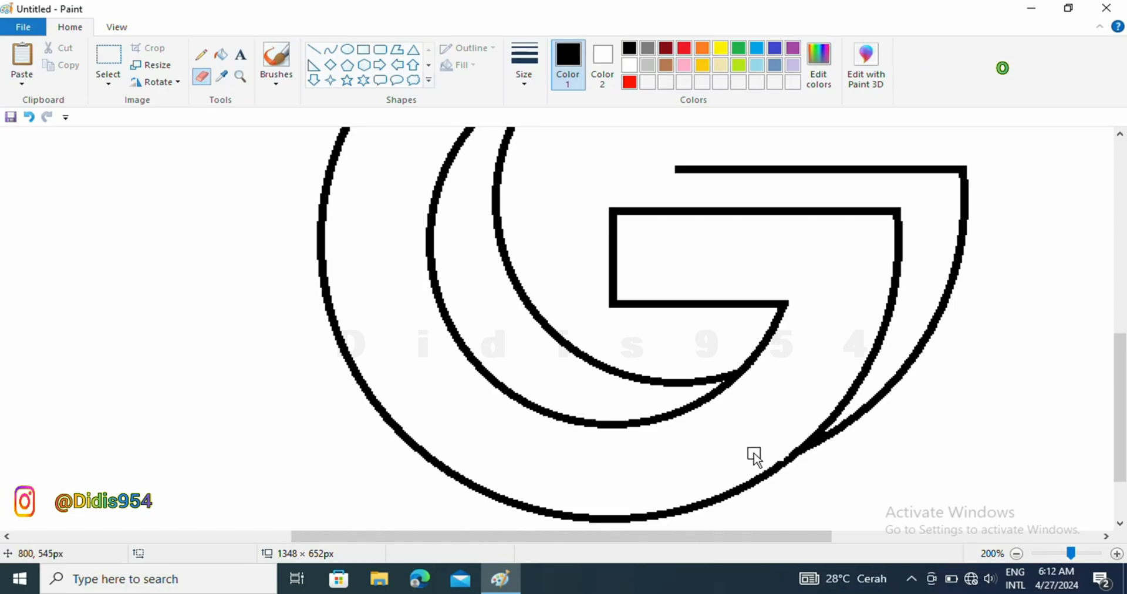
Repair the damaged spot in the front G's lower-right outline with the Pencil tool, adjusting the line size.
click(201, 55)
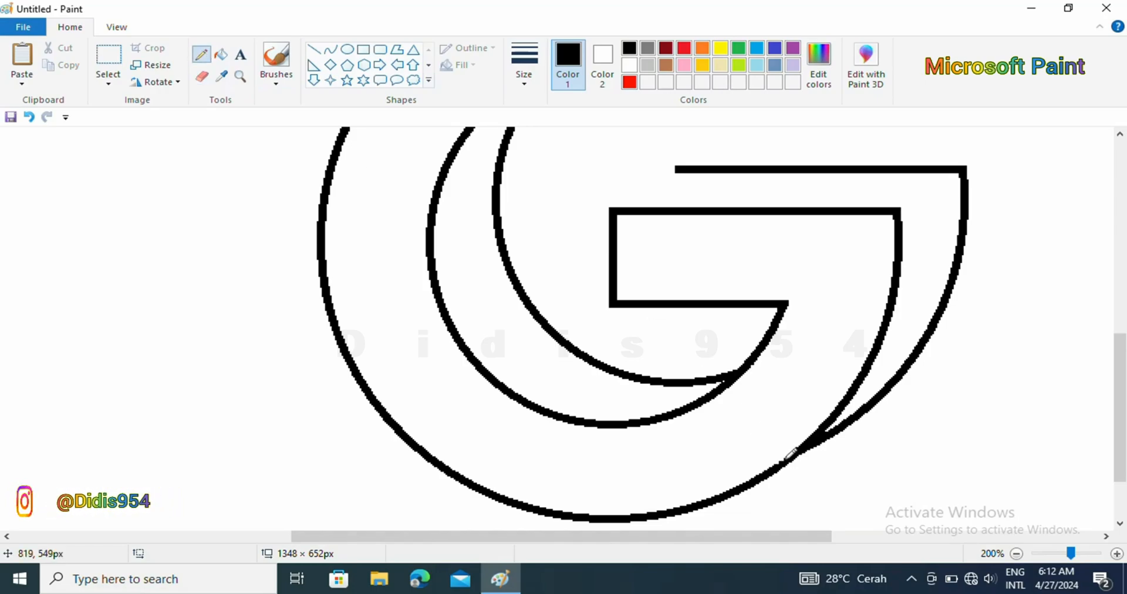
click(29, 117)
click(524, 68)
click(561, 197)
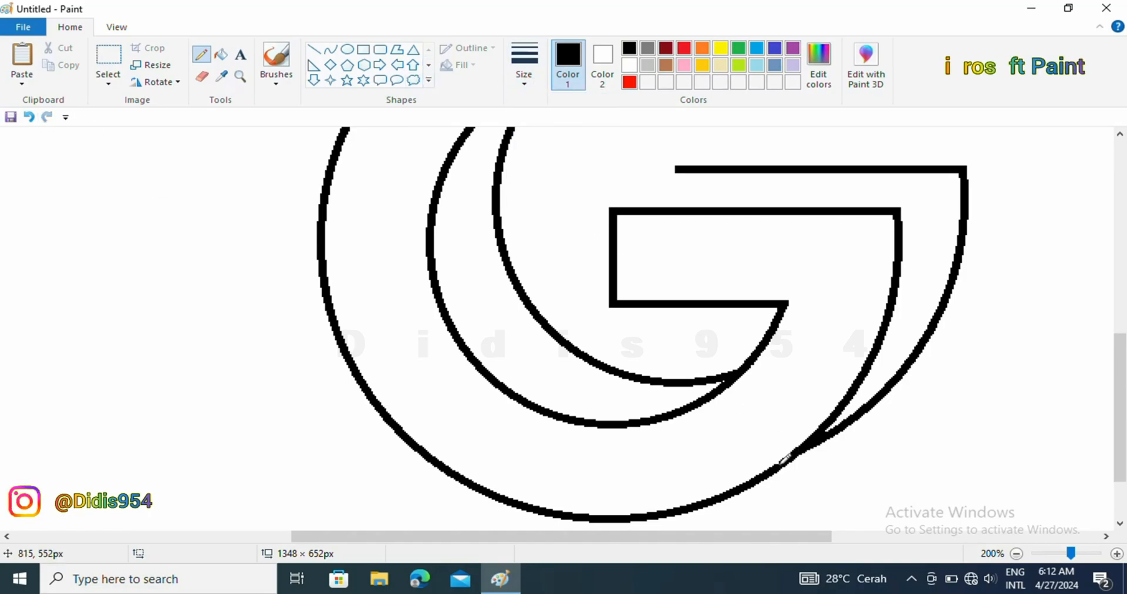
Draw diagonal depth lines joining the front G to its duplicate at the crossbar's upper-left corner, about 38 × 27 px, and at the upper arm's tip.
click(314, 49)
mouse_move(612, 208)
mouse_down()
mouse_move(629, 181)
mouse_move(675, 168)
mouse_move(617, 193)
mouse_move(614, 208)
mouse_up()
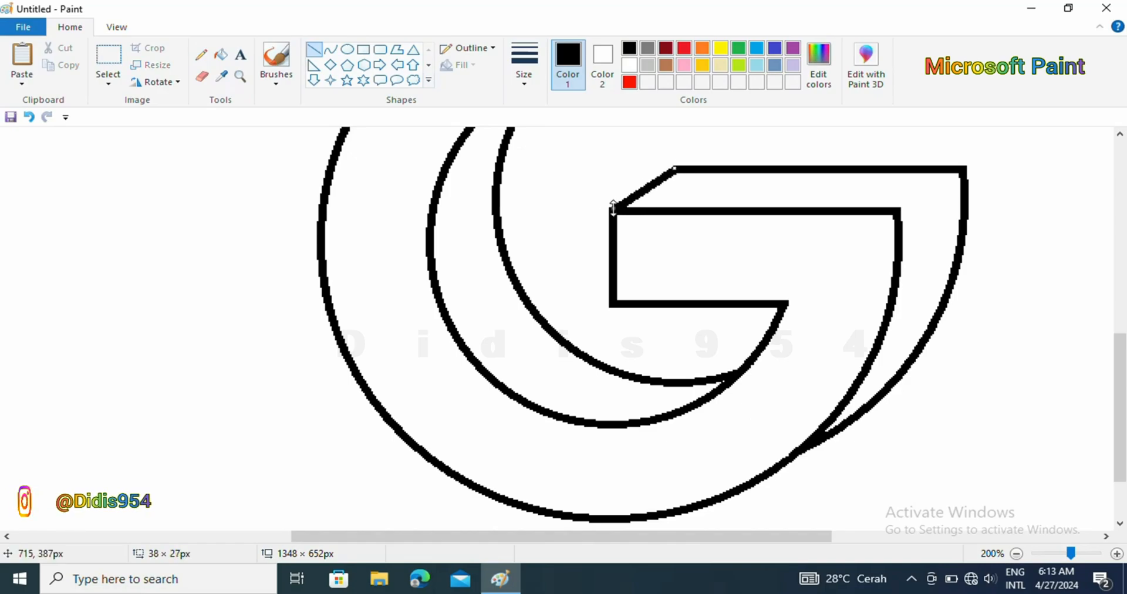
click(1119, 134)
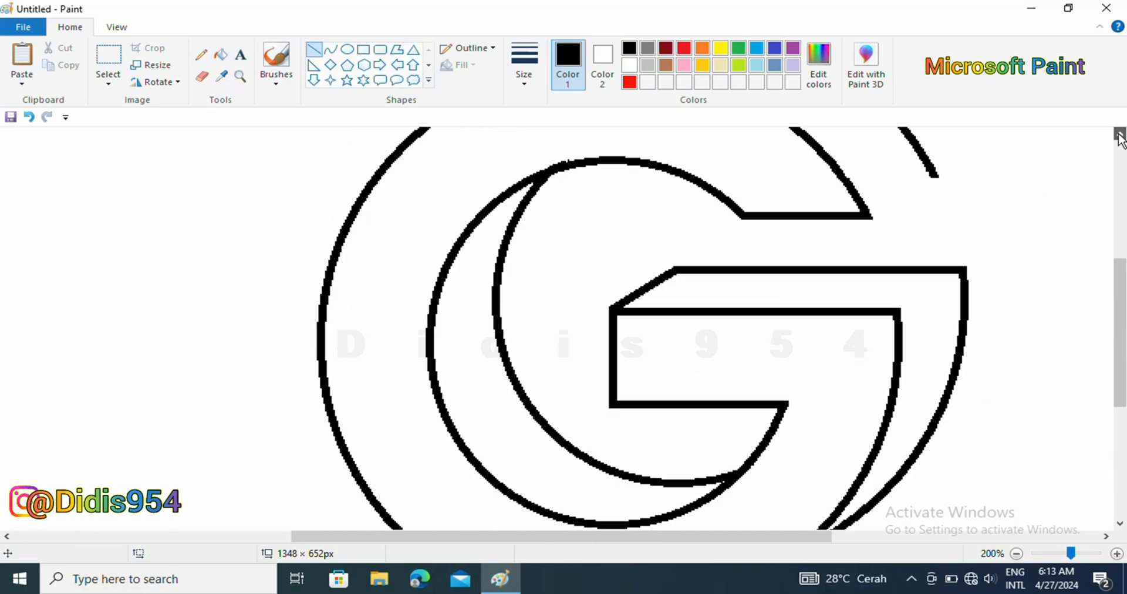
click(1120, 137)
drag(872, 315, 938, 276)
click(1017, 554)
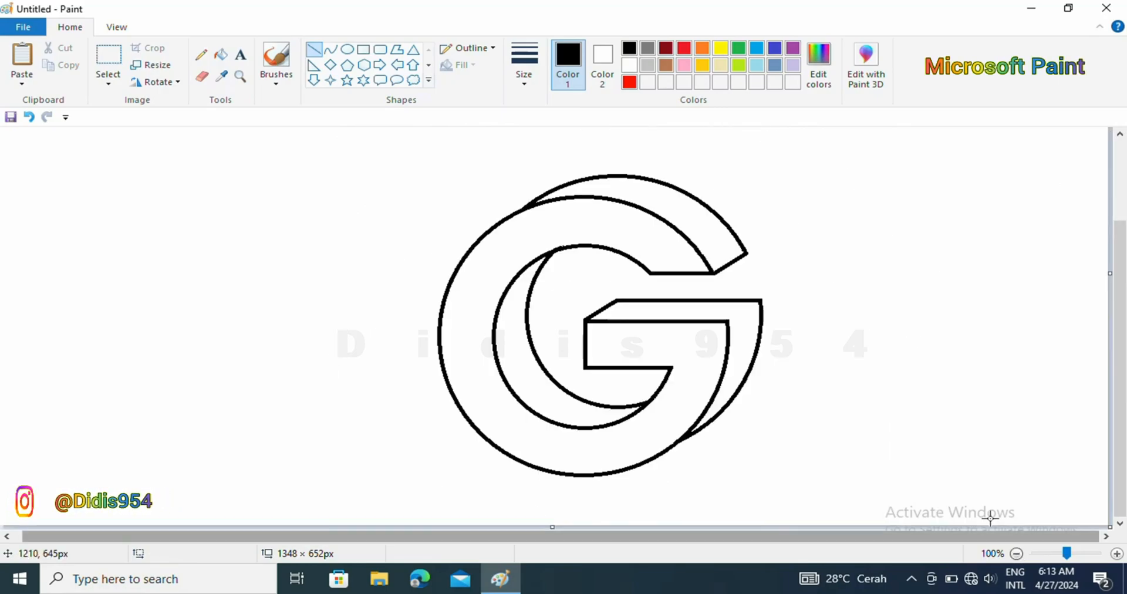